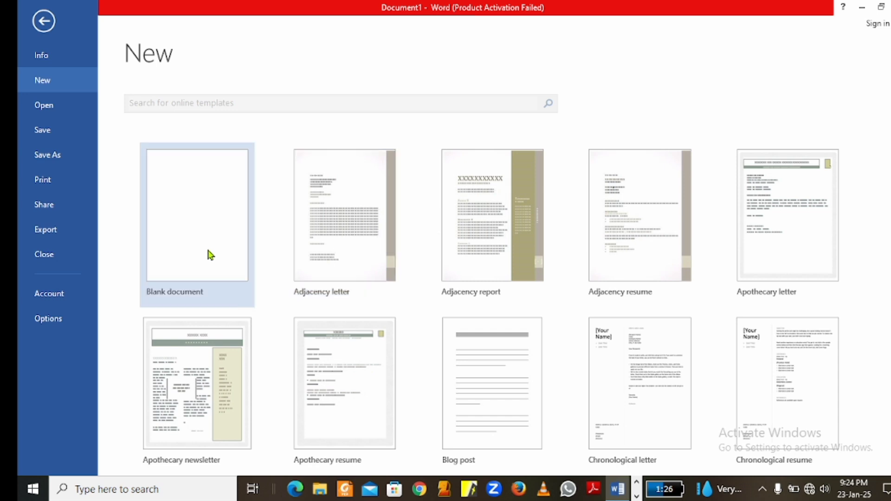
- Create a blank document and enter the heading "FLAGSTAFFHOUSE JHS" on its first line
click(181, 224)
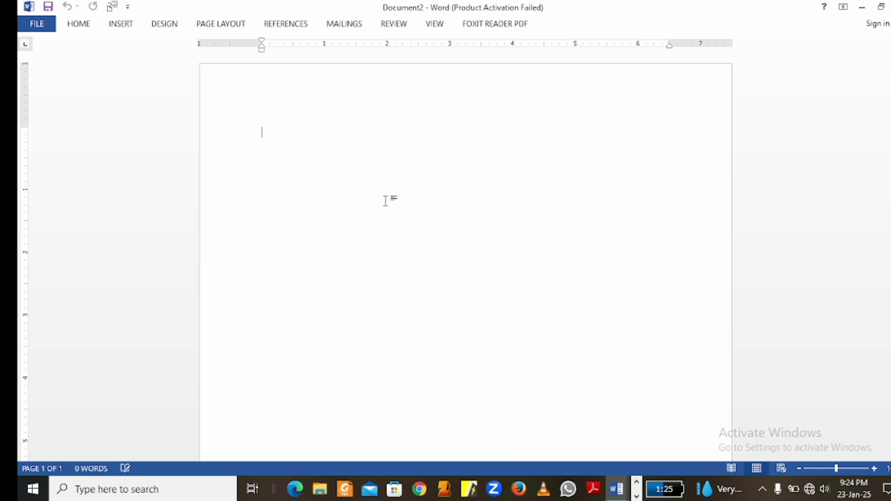
text(FLAGSTA)
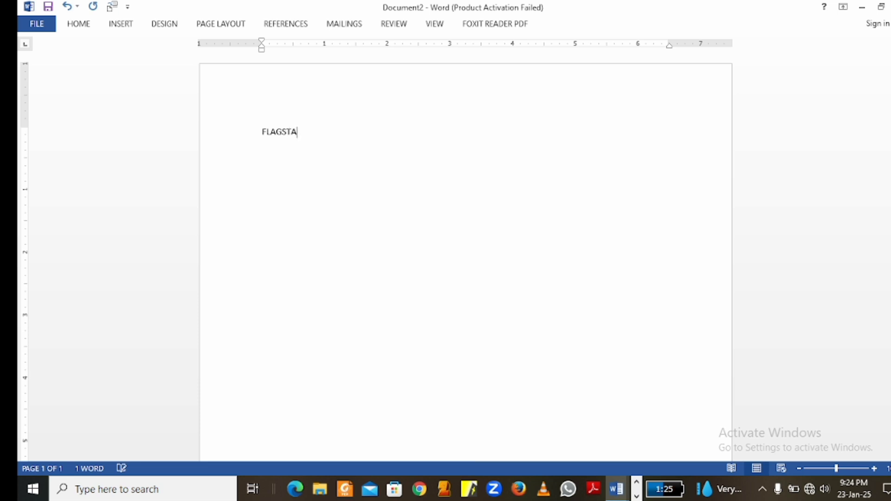
text(FF)
key(BackSpace)
text(HOUSE JH)
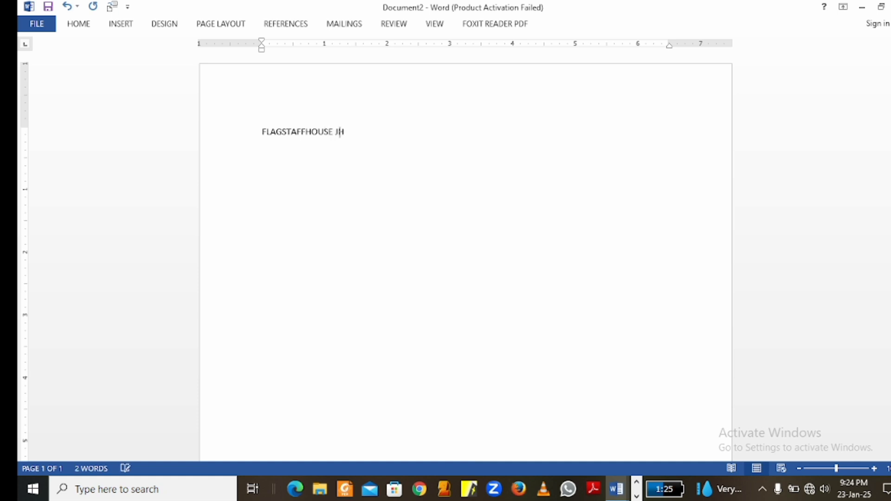
text(S)
key(Return)
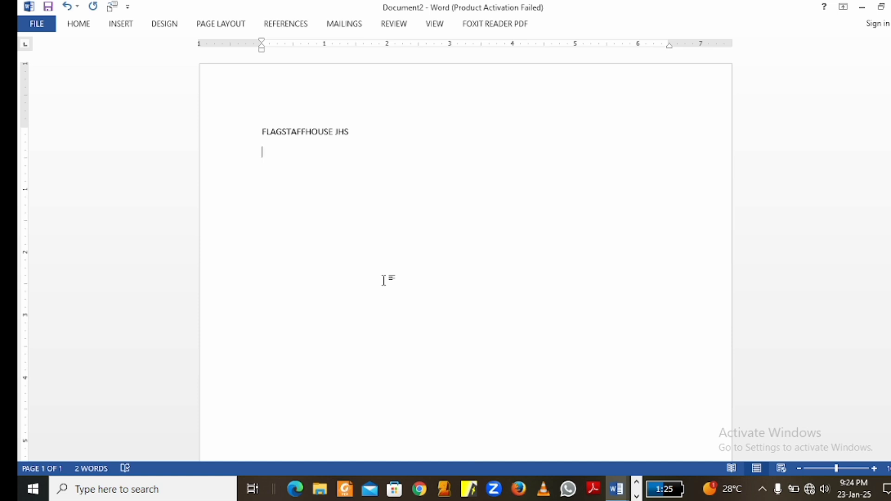
- Enter "MORNING CLASSES TIME TABLE" as the second heading line and start a new line below it
text(MORNING CLASSES)
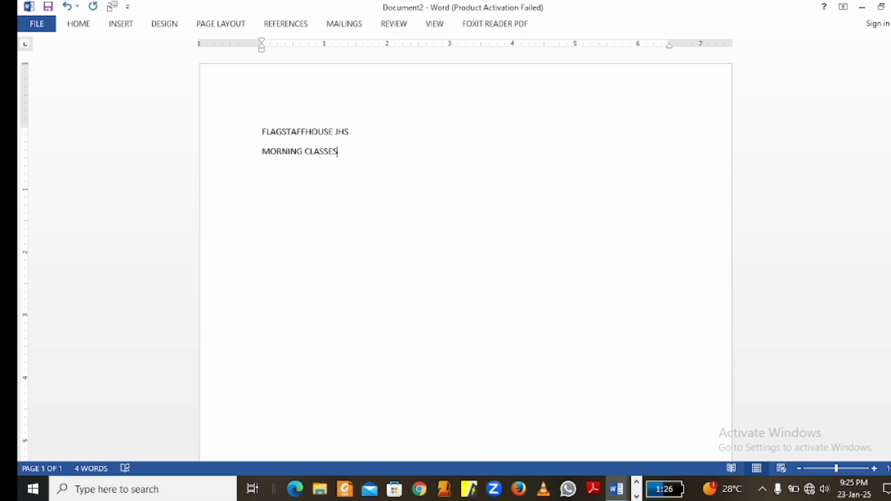
text( TIME TABLE)
key(Return)
- Insert a table with four columns and two rows below the headings and append a third row
click(121, 24)
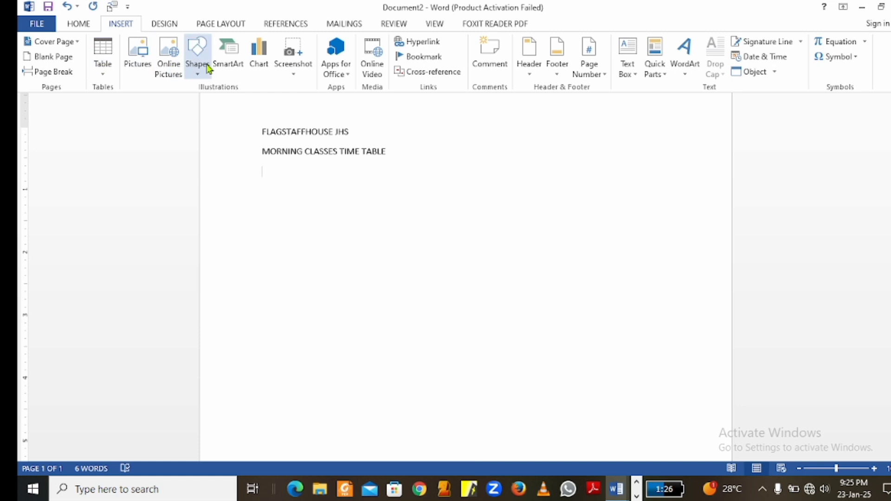
click(101, 81)
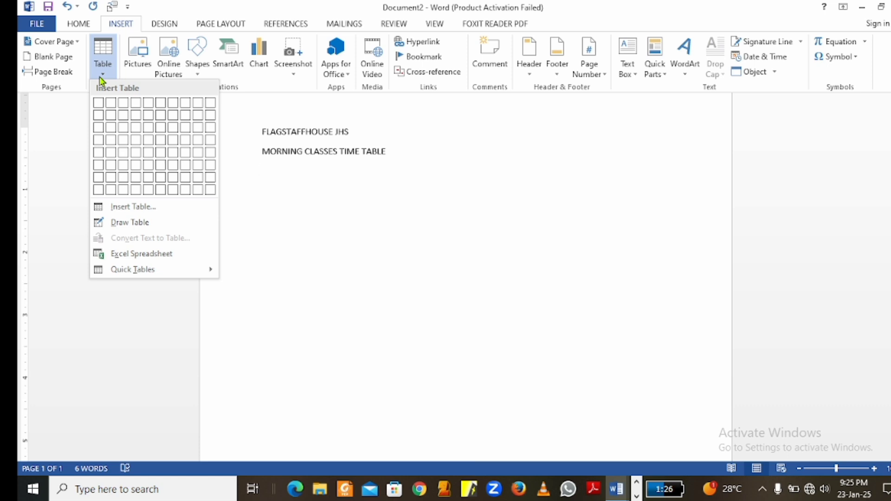
click(135, 115)
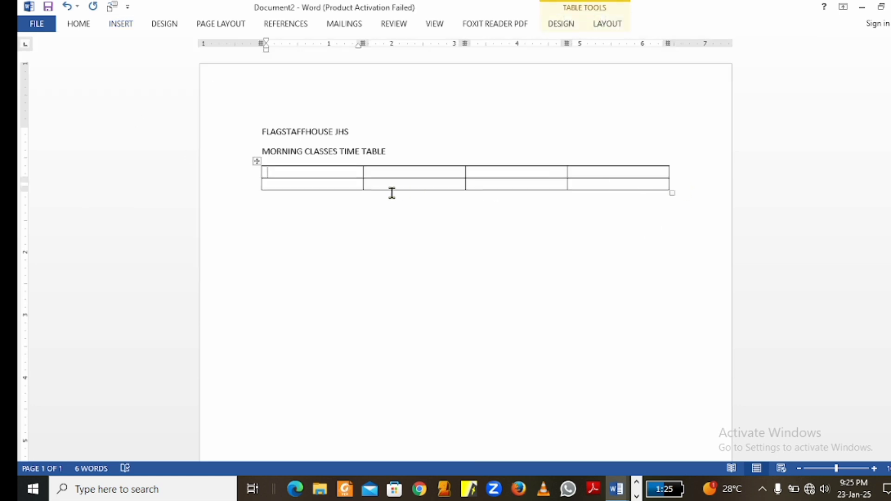
click(679, 181)
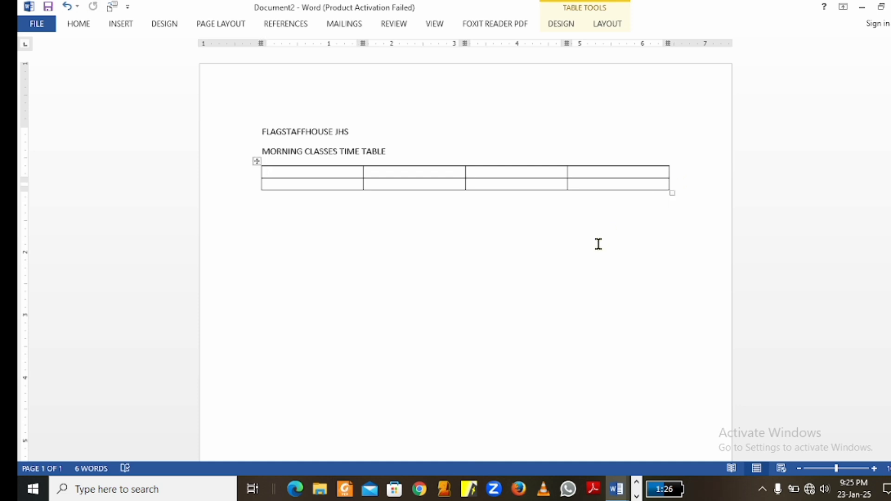
key(Return)
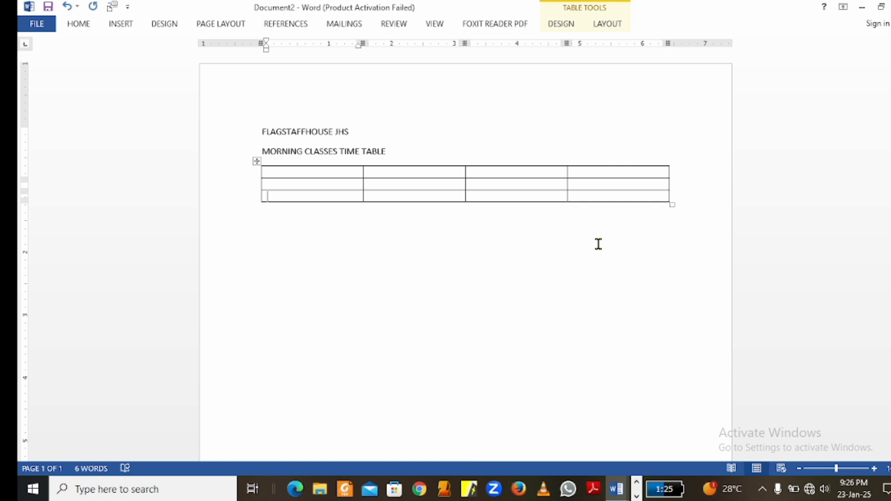
- Enter the column headers DAYS and SUBJECT in the first two cells of the table's top row
click(301, 175)
text(DAYS)
click(426, 176)
text(S)
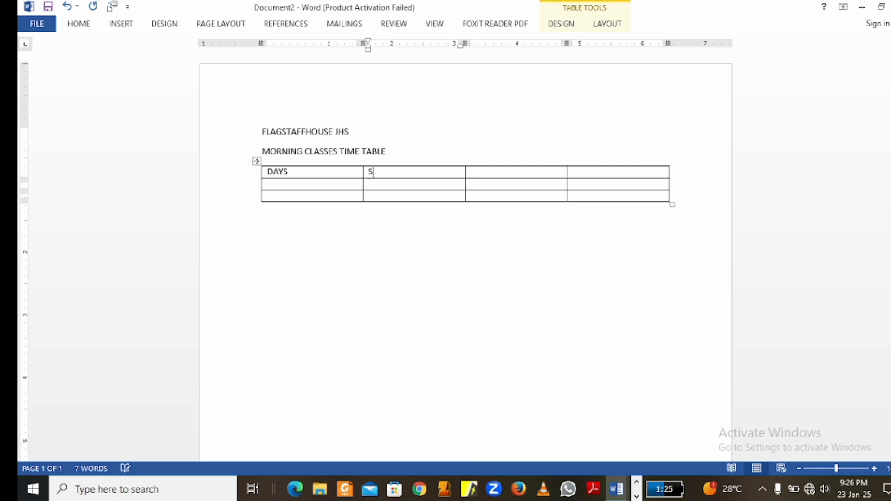
text(UBJECT)
key(Tab)
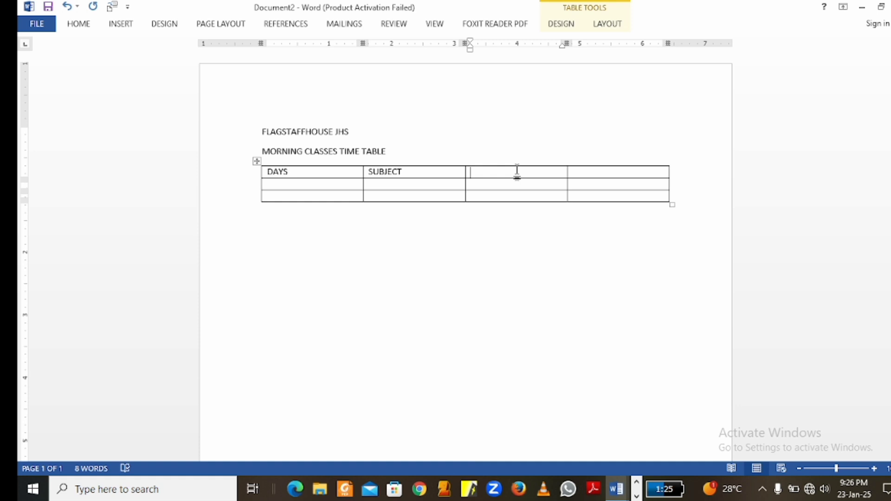
- Enter TEACHER RESPONSIBLE and TIME as the headers of the third and fourth table columns
text(TEACHER RESPO)
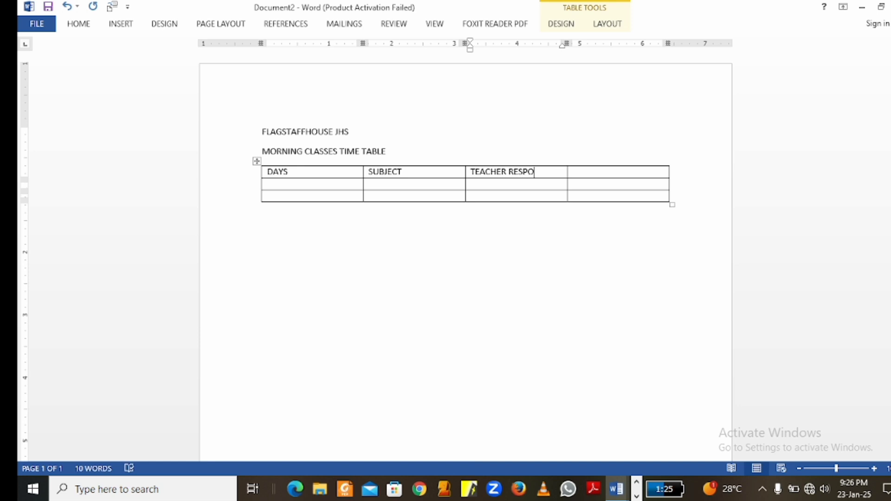
text(NSIBLE)
click(590, 171)
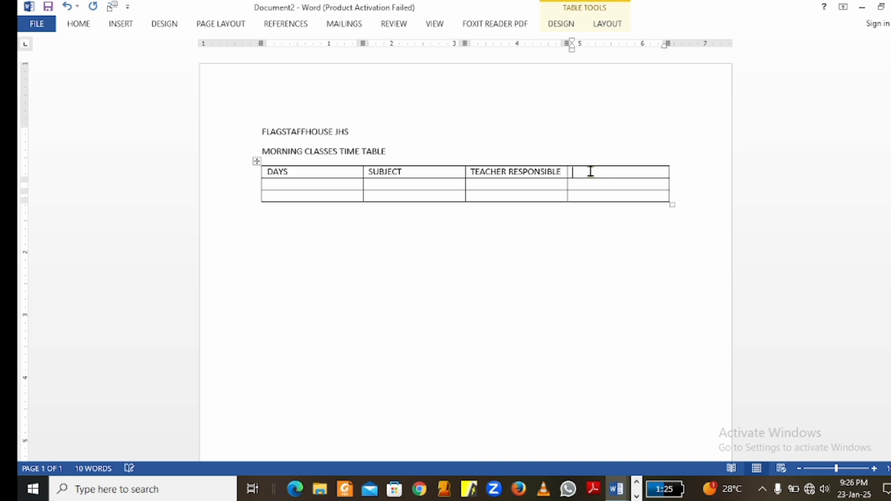
text(TIME)
- Append a fourth row to the table, then add two blank lines in its first cell and remove them
click(682, 193)
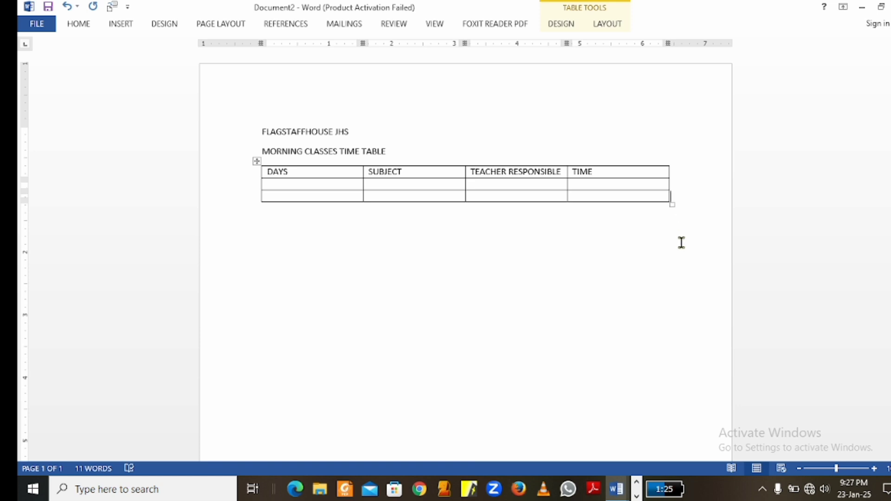
key(Return)
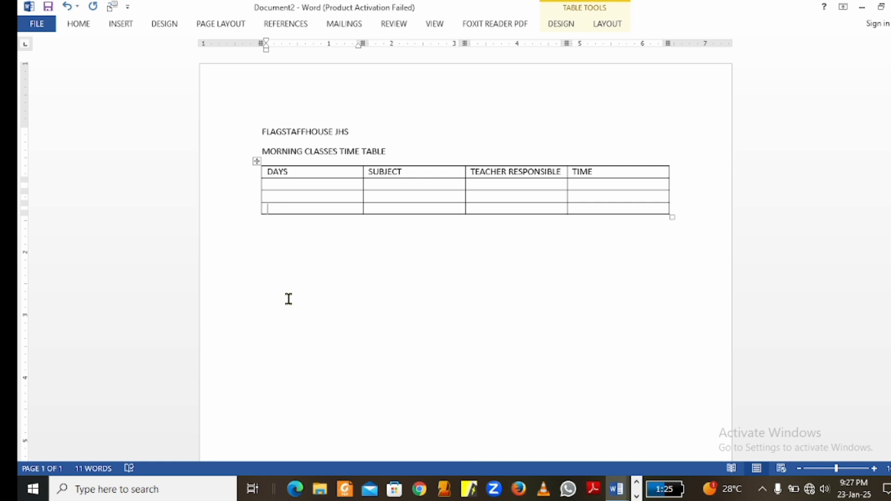
key(Return)
key(Return)
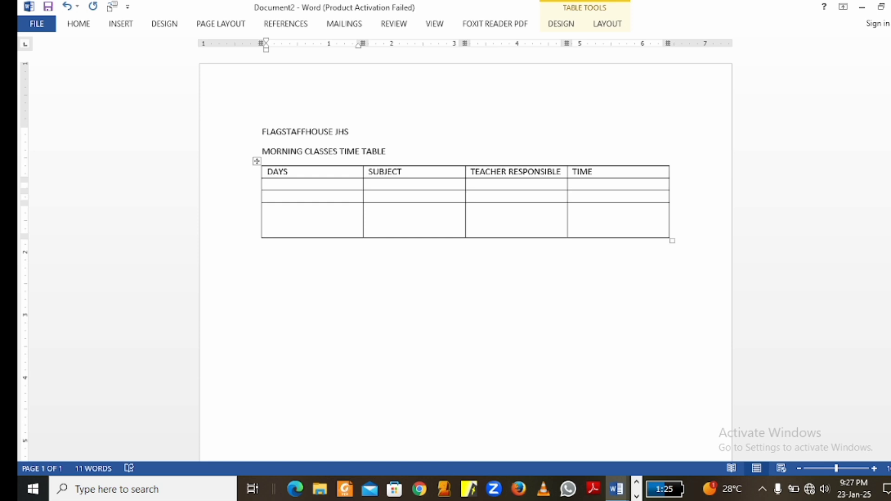
key(BackSpace)
key(BackSpace)
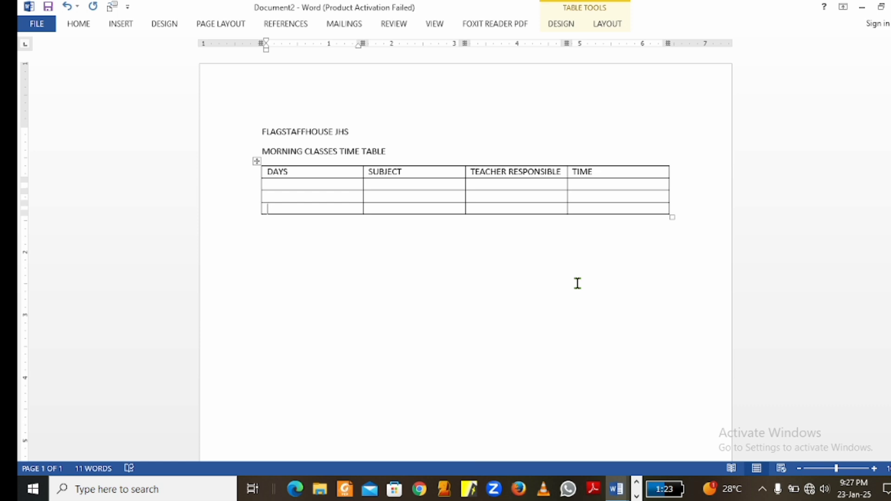
- Undo the table and all its entries, keeping only the two heading lines
key(ctrl+z)
key(ctrl+z)
key(ctrl+z)
key(ctrl+z)
key(ctrl+z)
key(ctrl+z)
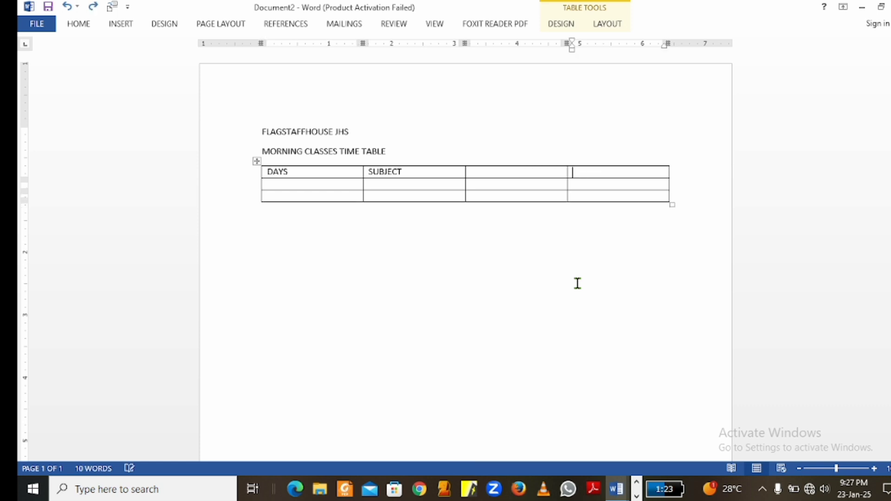
key(ctrl+z)
key(ctrl+z)
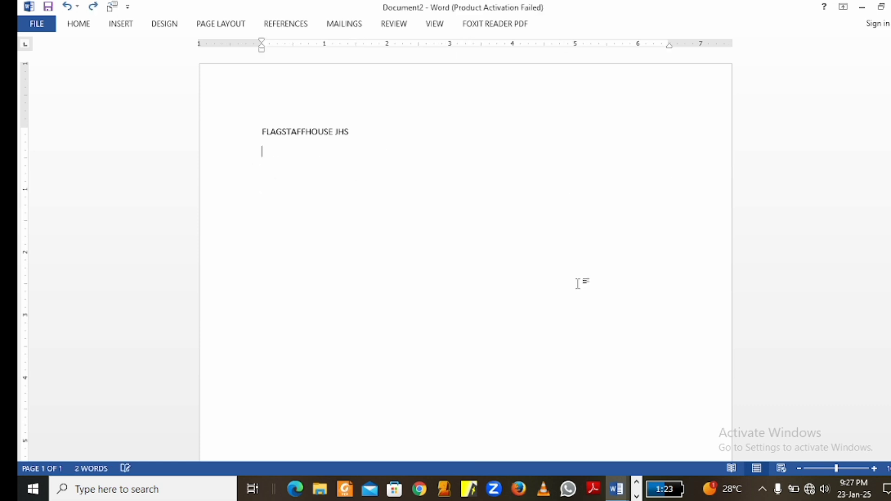
key(ctrl+y)
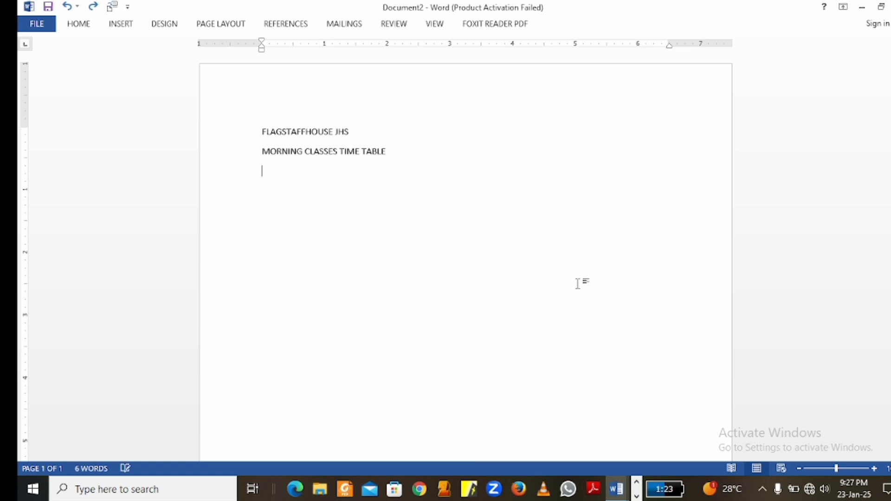
- Insert a table with four columns and six rows below the "MORNING CLASSES TIME TABLE" heading
click(121, 24)
click(103, 67)
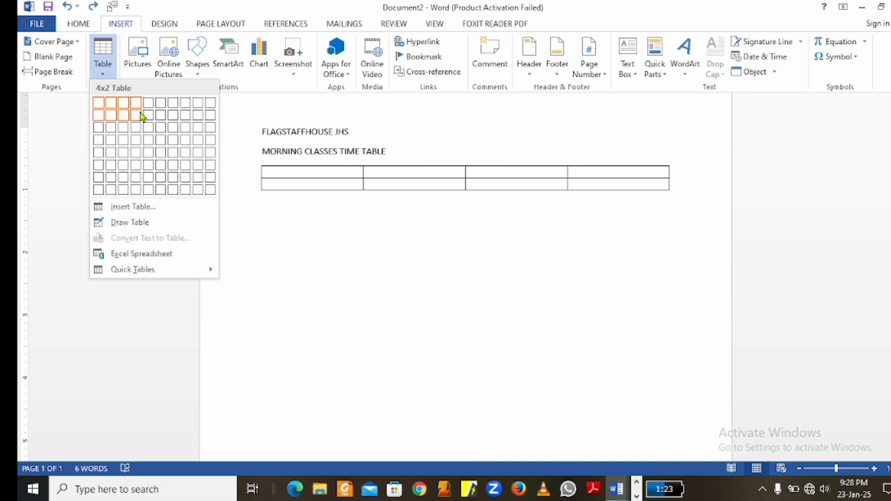
click(136, 165)
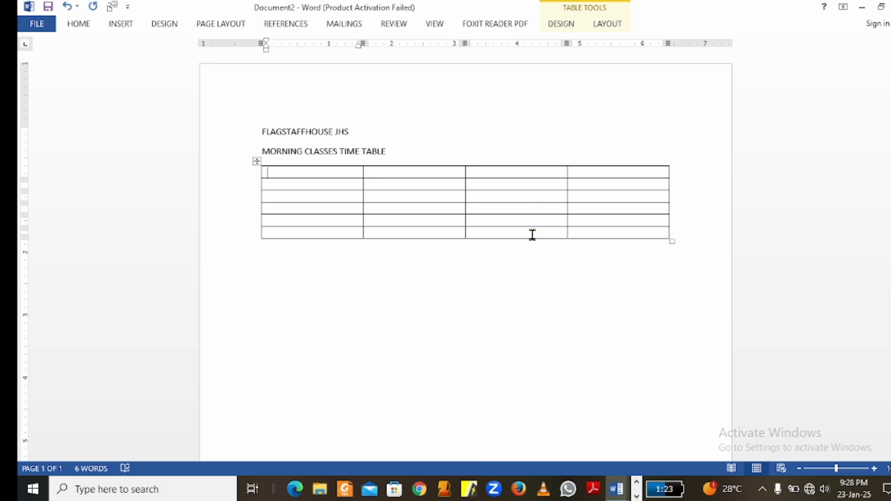
- Enter TEACHER RESPONSIBLE as the header of the table's third column
click(499, 173)
text(TEACHER)
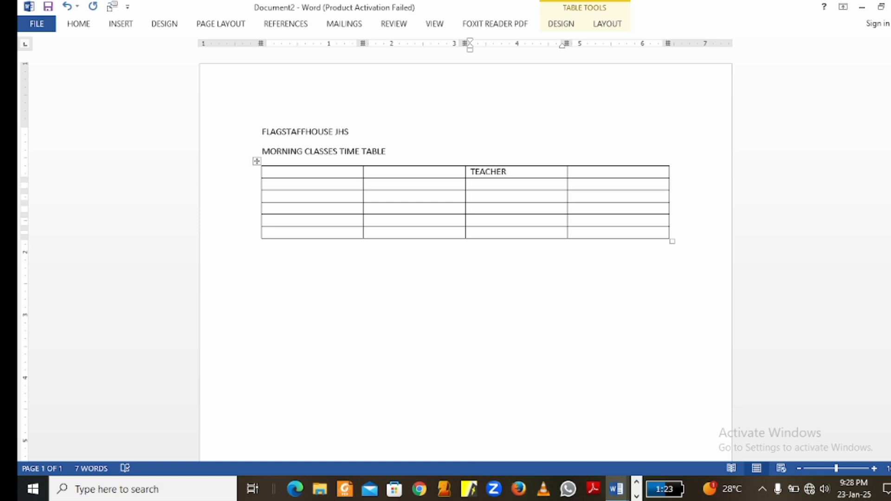
text( RESPONSIBLE)
- Narrow the table's first and last columns to about 1 inch, widen the TEACHER RESPONSIBLE column, and make the header row taller
drag(567, 172, 606, 174)
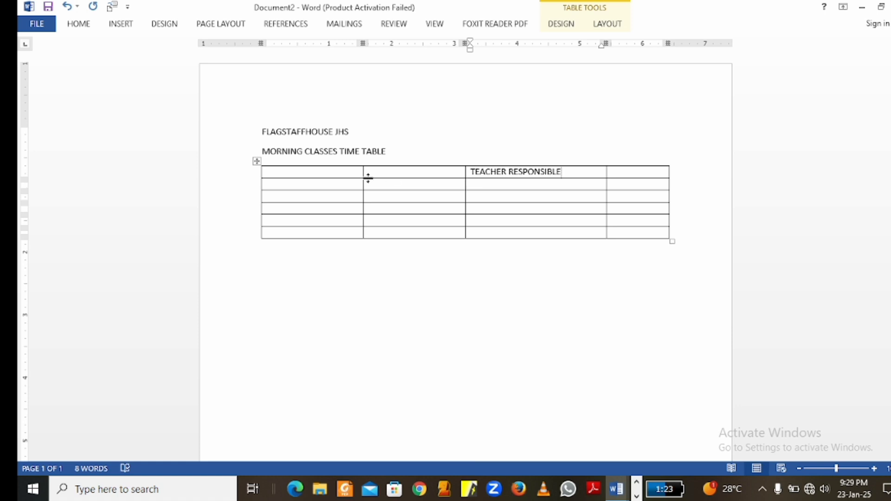
drag(363, 173, 326, 176)
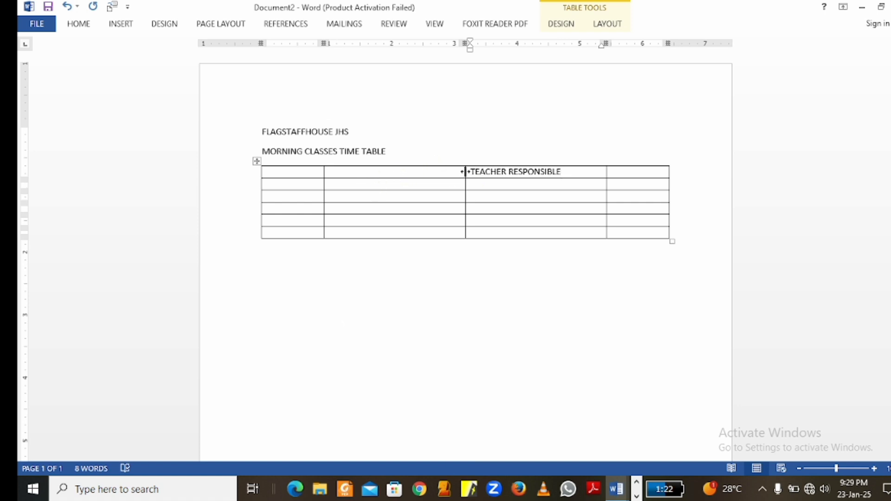
mouse_move(464, 171)
mouse_down()
mouse_move(449, 170)
mouse_move(457, 170)
mouse_up()
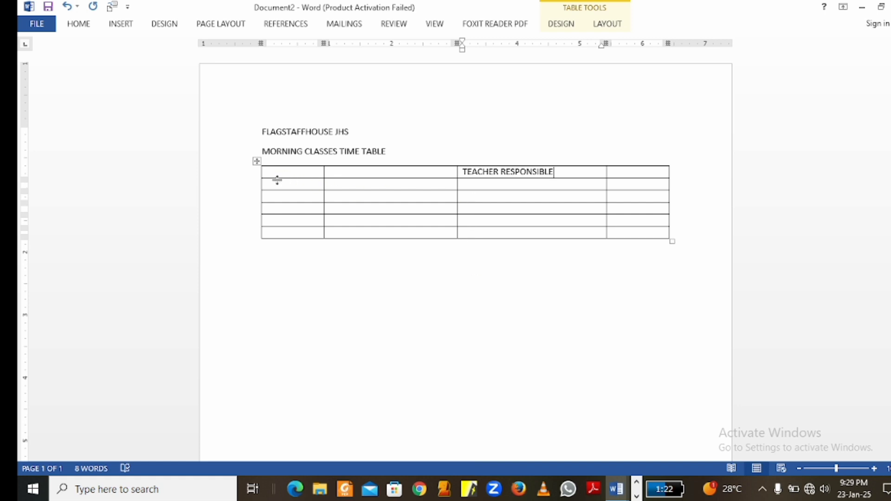
mouse_move(278, 180)
mouse_down()
mouse_move(277, 217)
mouse_move(282, 191)
mouse_up()
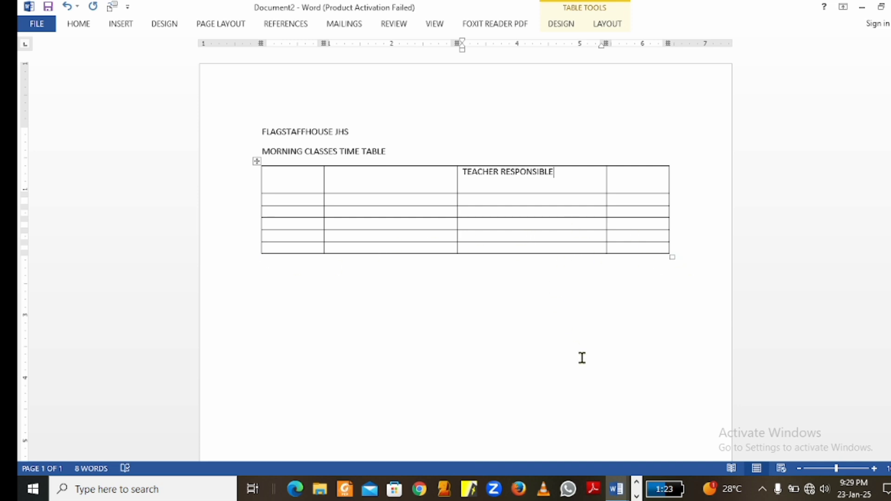
click(307, 190)
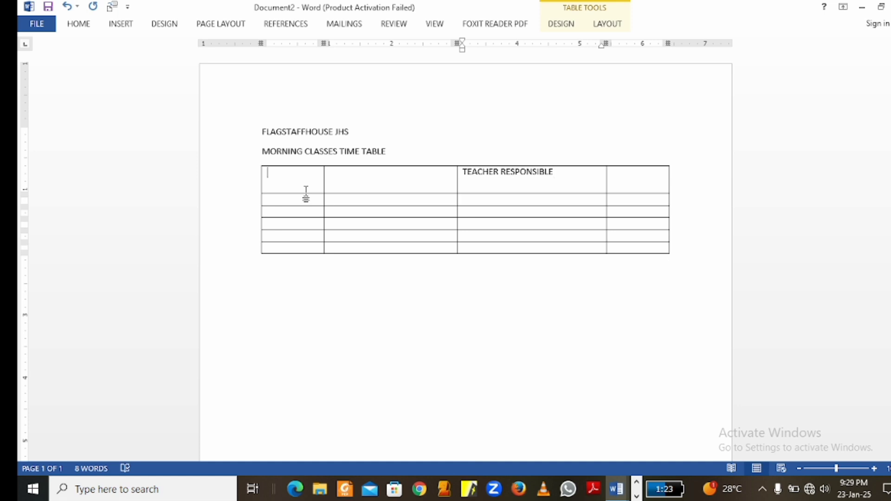